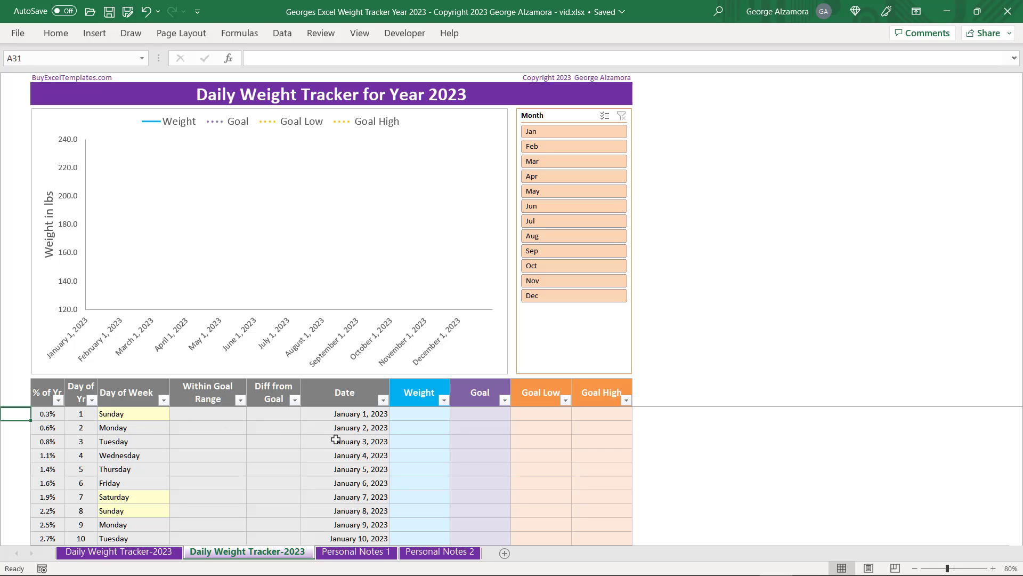
Enter January 1's Goal 160, Goal Low 155 and Goal High 165
{"action": "left_click", "coordinate": [478, 414]}
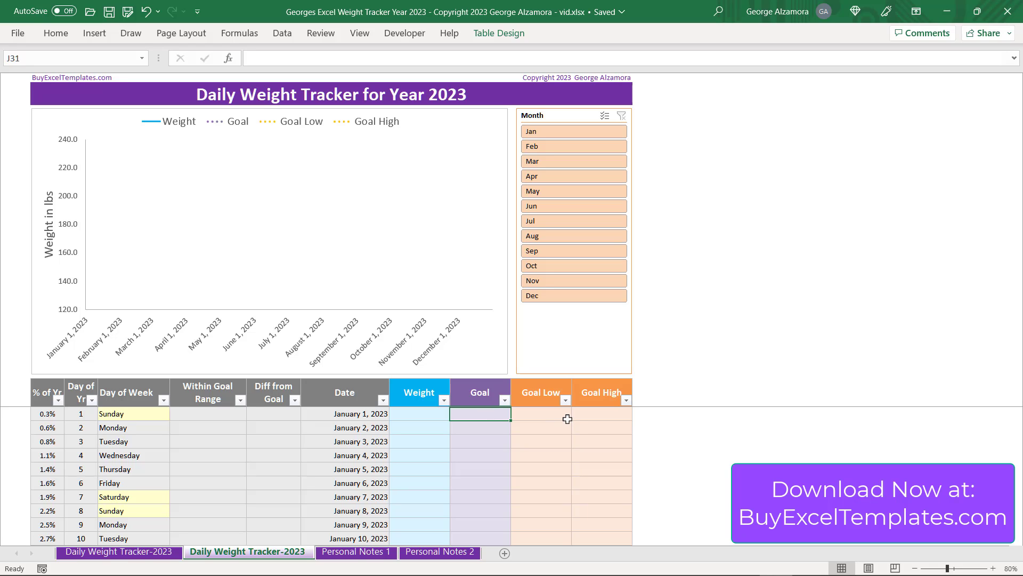
{"action": "type", "text": "160"}
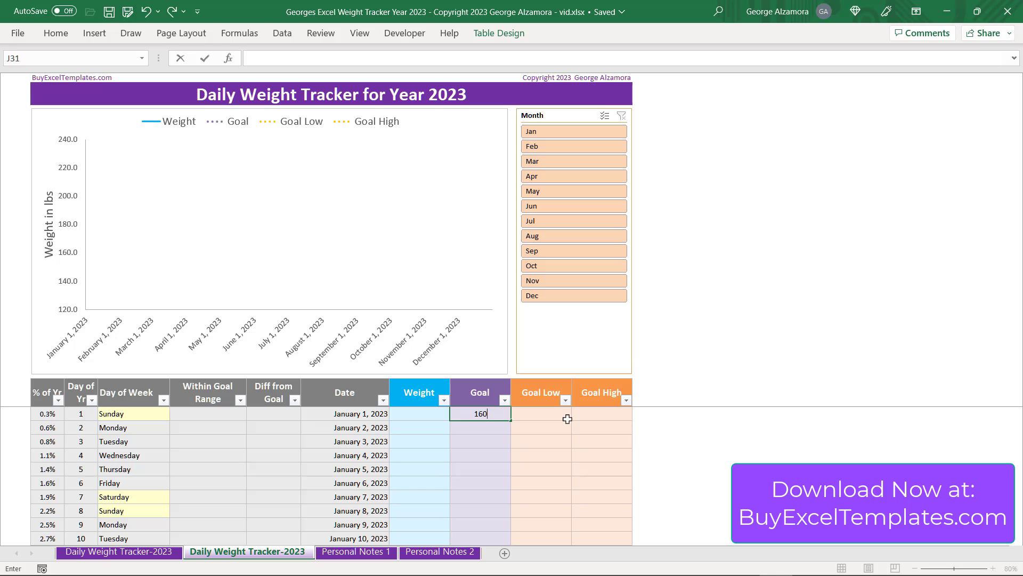
{"action": "key", "text": "Return"}
{"action": "left_click", "coordinate": [567, 419]}
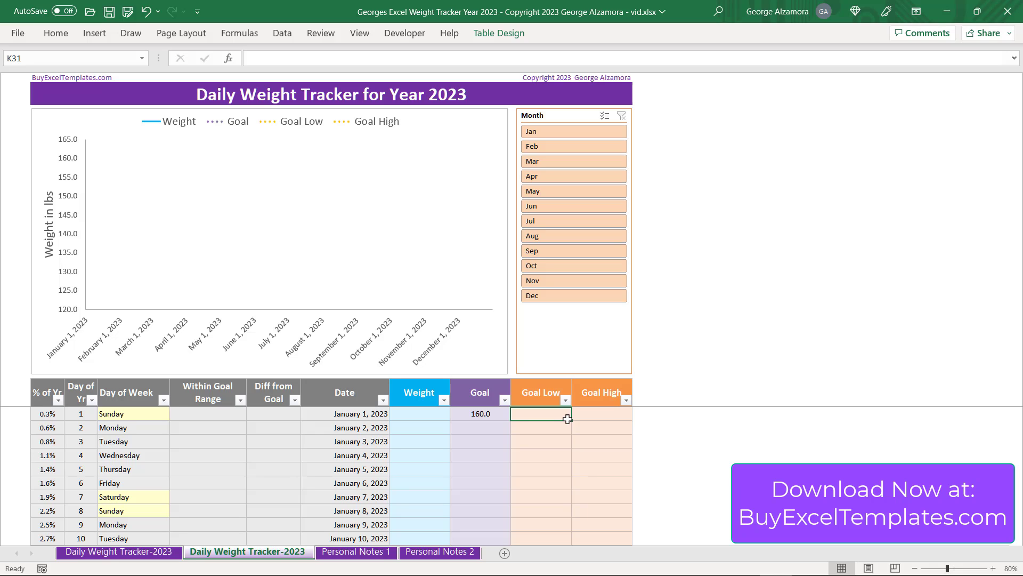
{"action": "type", "text": "155"}
{"action": "key", "text": "Tab"}
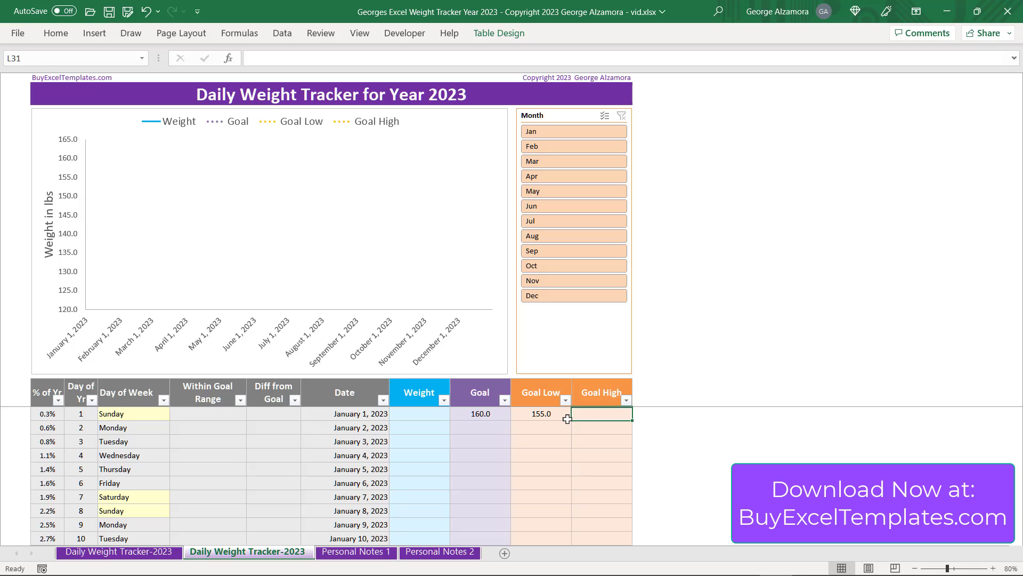
{"action": "type", "text": "165"}
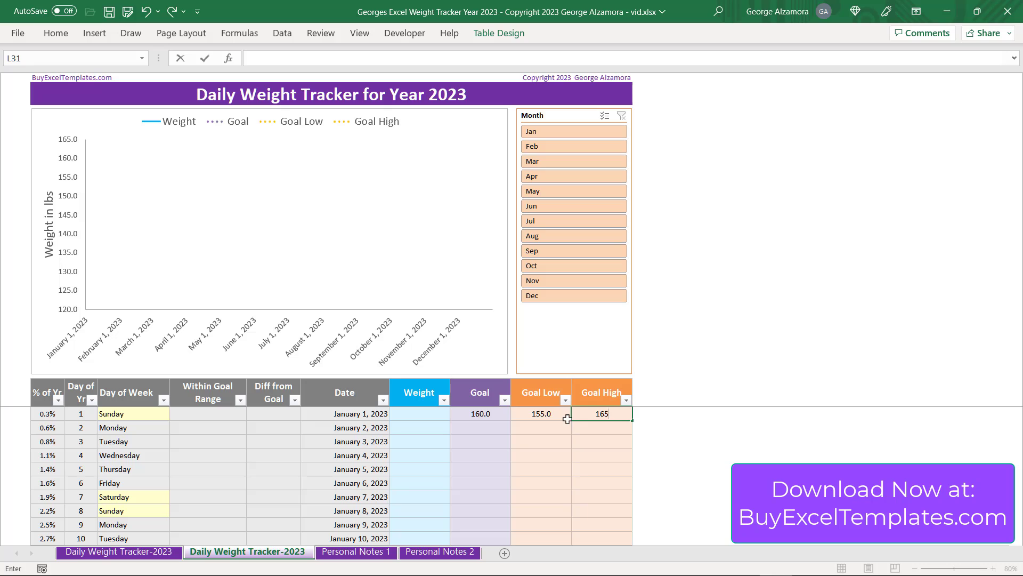
{"action": "key", "text": "ctrl+Return"}
{"action": "key", "text": "Left"}
{"action": "key", "text": "Left"}
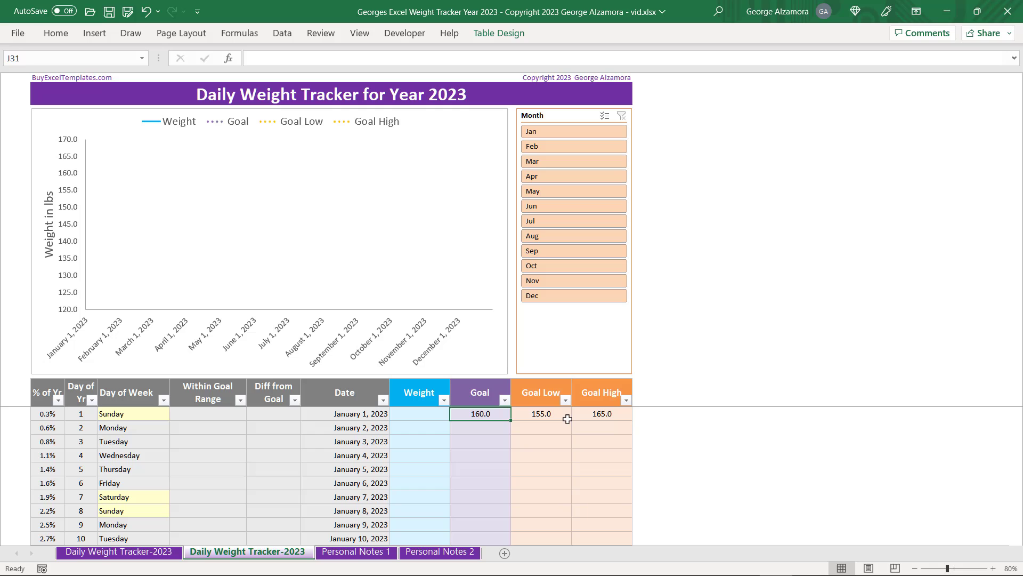
Copy January 1's 160/155/165 goal values and paste them as values down through December 31
{"action": "key", "text": "shift+Right"}
{"action": "key", "text": "shift+Right"}
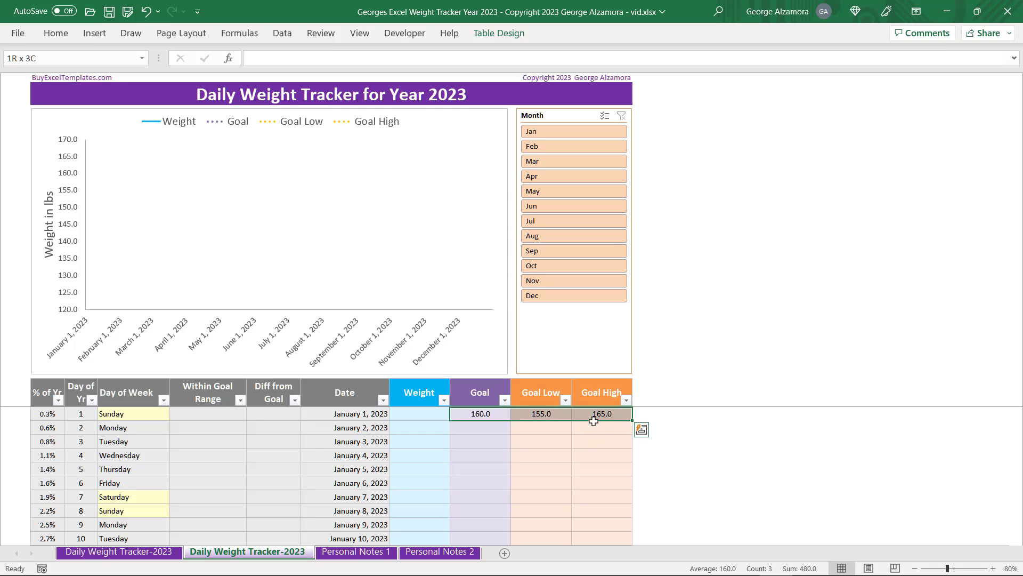
{"action": "right_click", "coordinate": [594, 420]}
{"action": "key", "text": "Escape"}
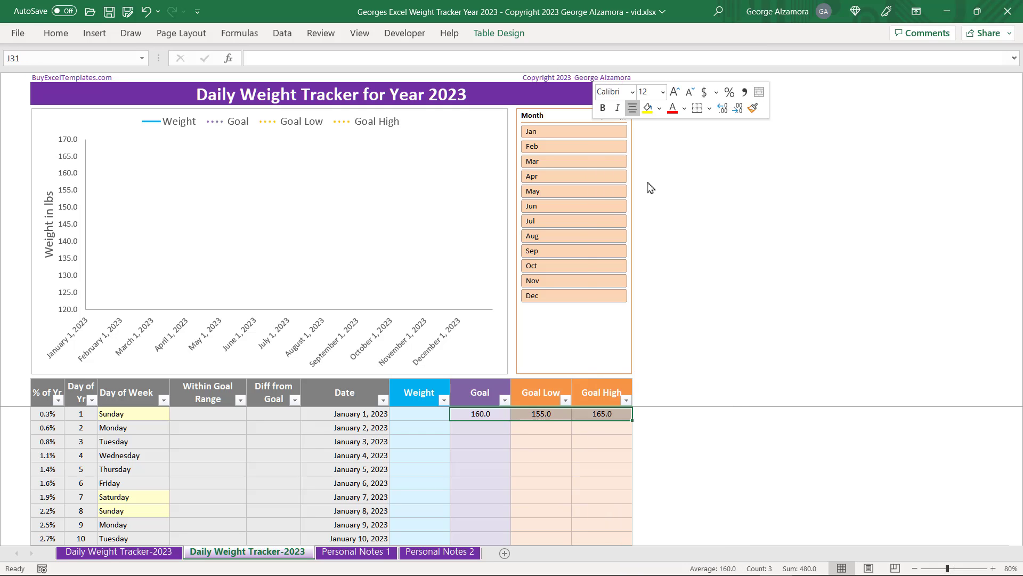
{"action": "key", "text": "ctrl+c"}
{"action": "key", "text": "Down"}
{"action": "key", "text": "ctrl+shift+Down"}
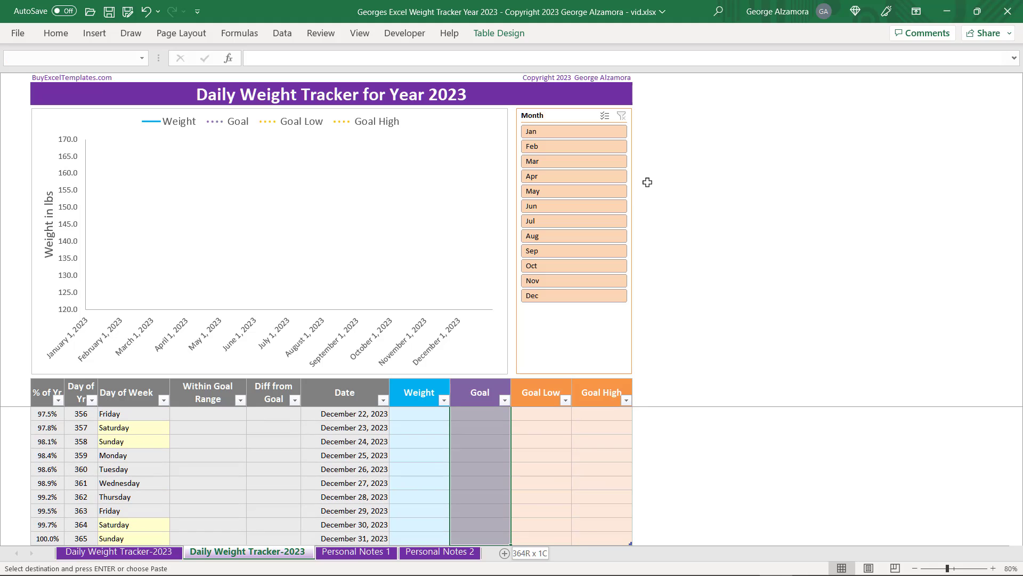
{"action": "scroll", "coordinate": [428, 439], "scroll_direction": "down", "scroll_amount": 1}
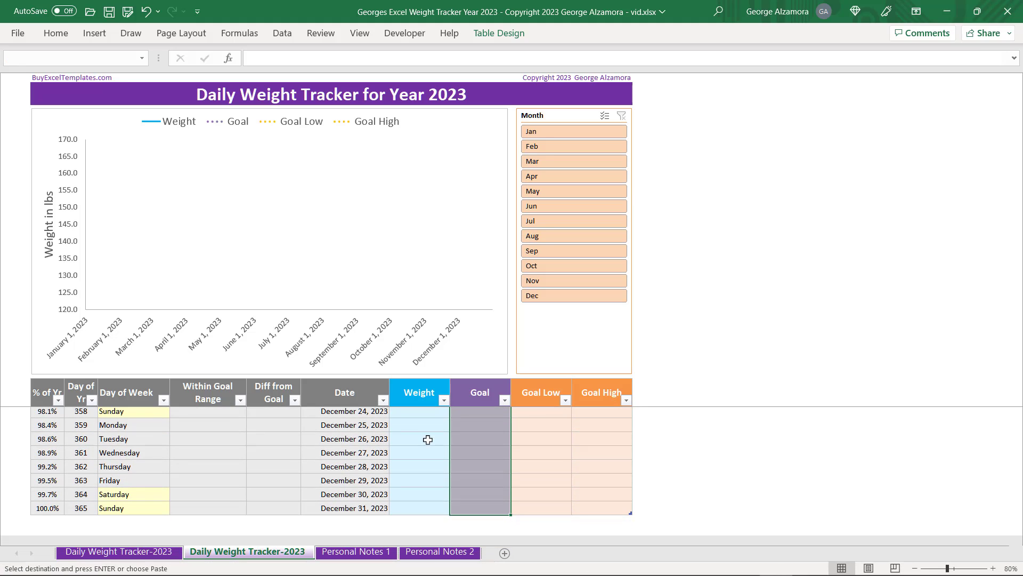
{"action": "right_click", "coordinate": [485, 446]}
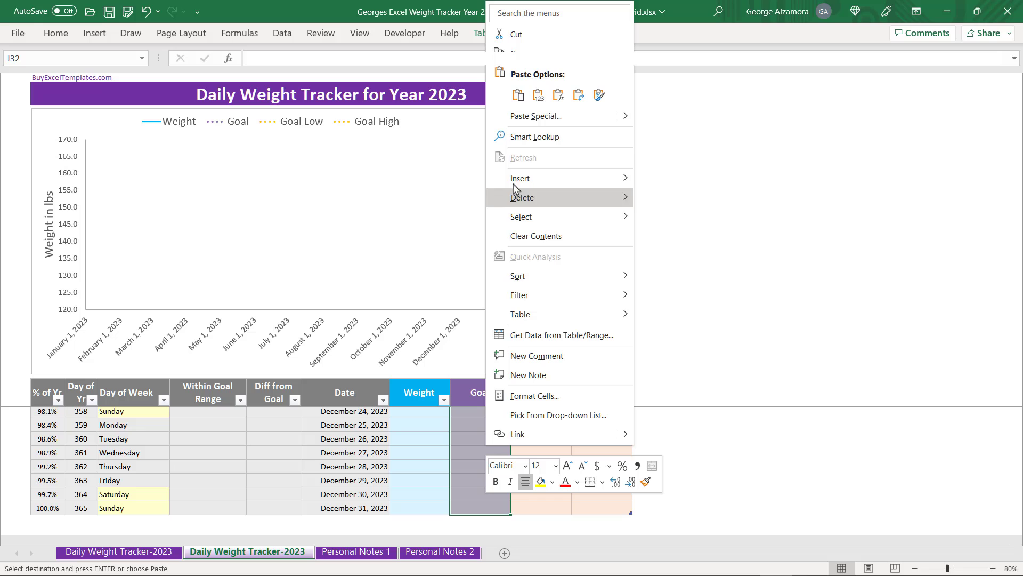
{"action": "left_click", "coordinate": [538, 94]}
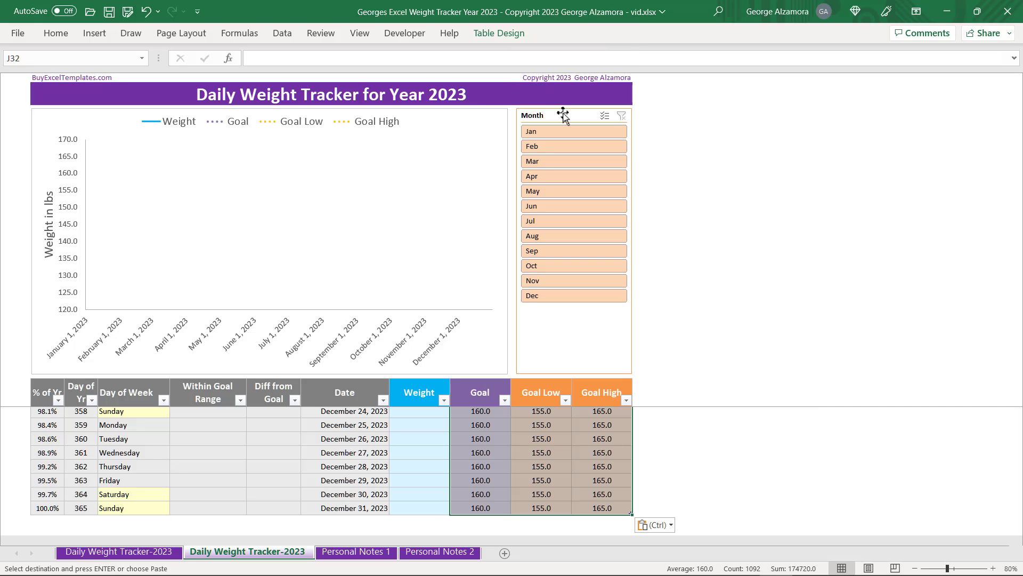
{"action": "key", "text": "ctrl+Home"}
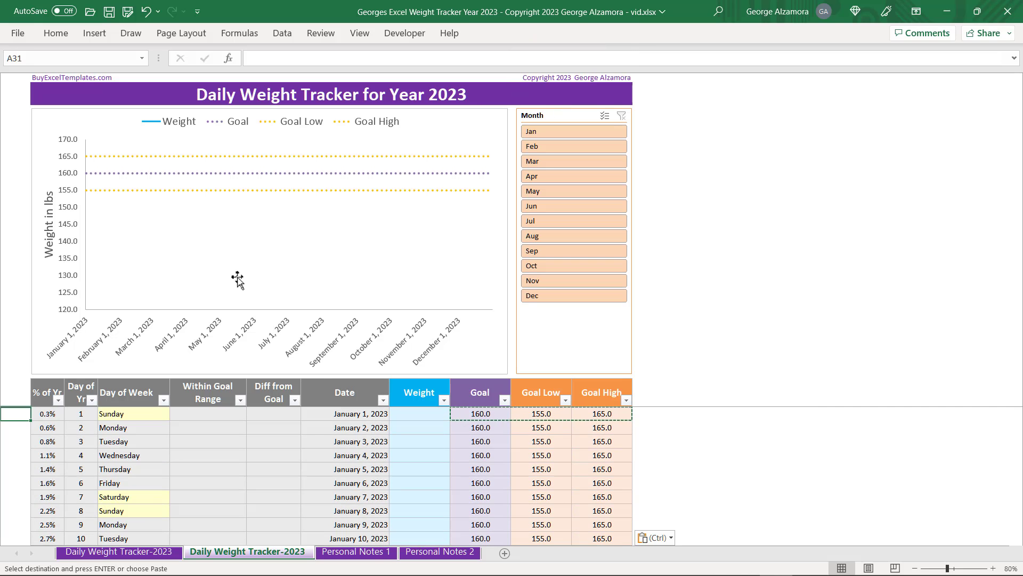
{"action": "key", "text": "Escape"}
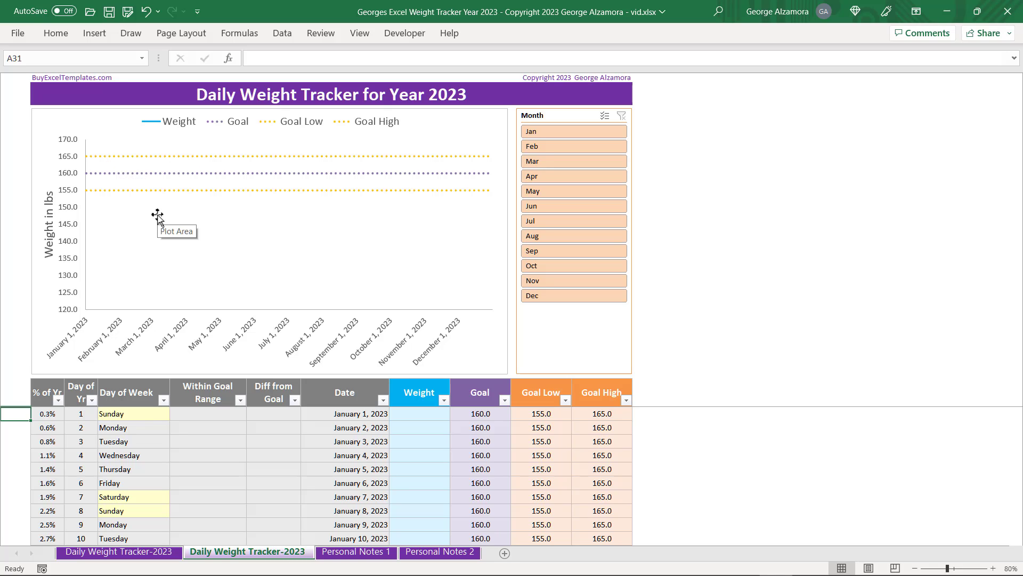
Enter daily weights 190, 191, 192, 193, 193 and 194 for January 1–6
{"action": "left_click", "coordinate": [413, 416]}
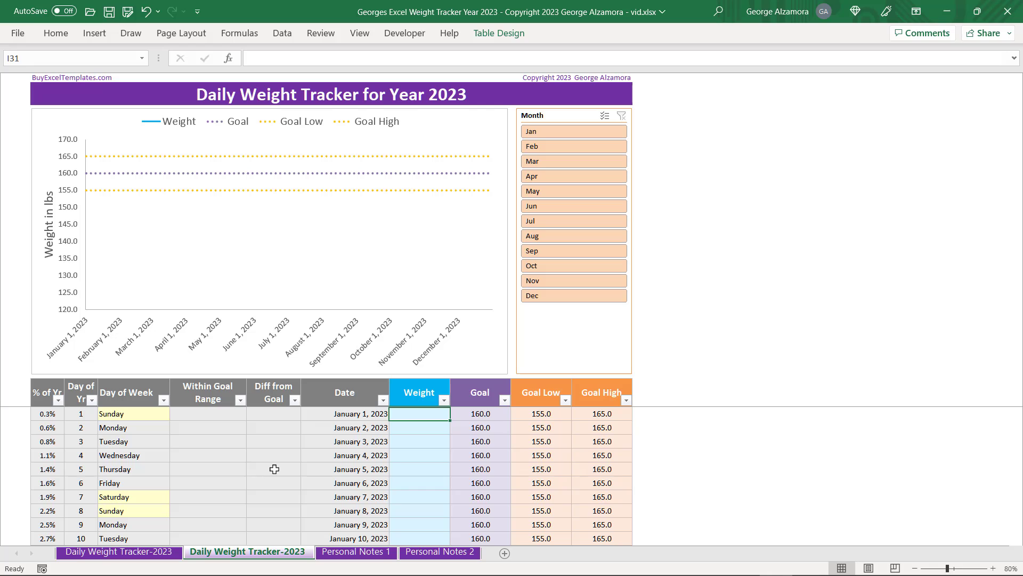
{"action": "type", "text": "190"}
{"action": "key", "text": "Return"}
{"action": "type", "text": "191"}
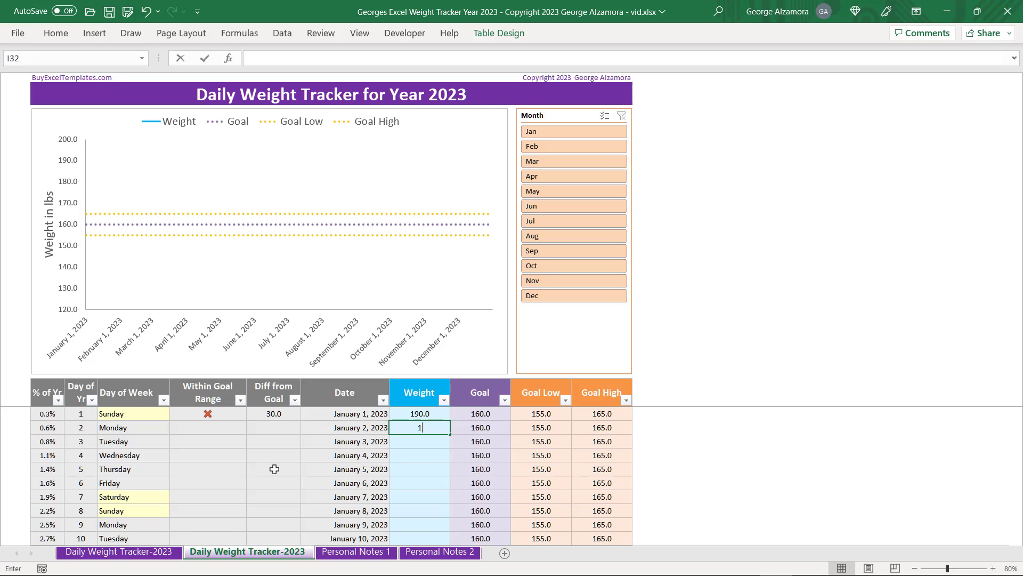
{"action": "key", "text": "Return"}
{"action": "type", "text": "192"}
{"action": "key", "text": "Return"}
{"action": "type", "text": "193"}
{"action": "key", "text": "Return"}
{"action": "type", "text": "193"}
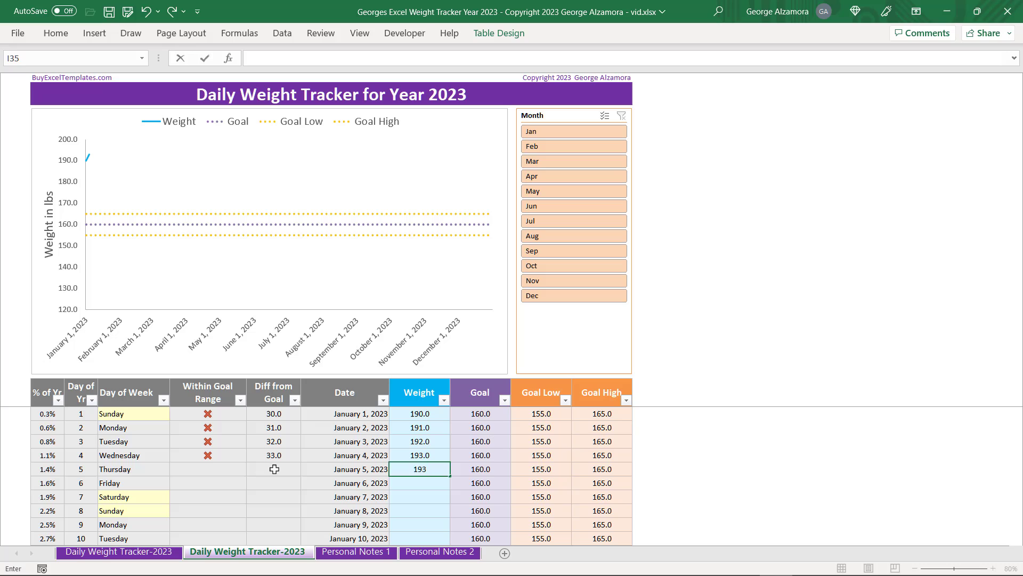
{"action": "key", "text": "Return"}
{"action": "type", "text": "194"}
{"action": "left_click", "coordinate": [415, 402]}
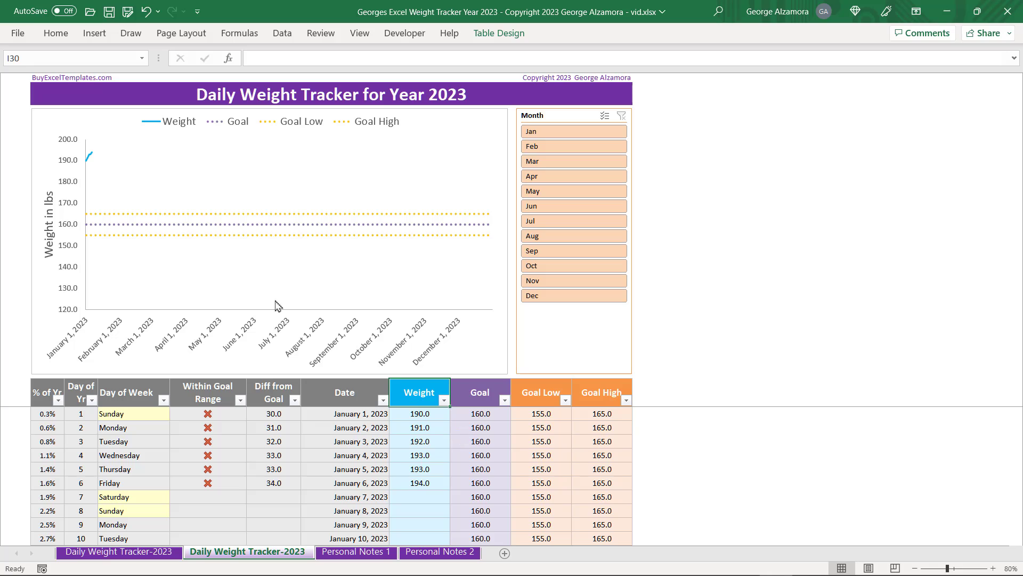
{"action": "mouse_move", "coordinate": [90, 163]}
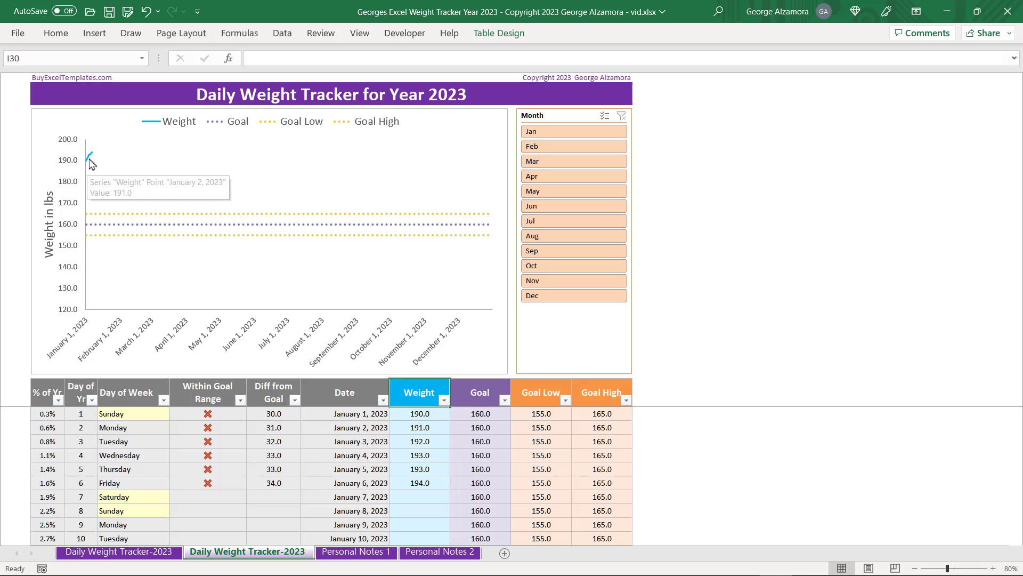
{"action": "left_click", "coordinate": [151, 553]}
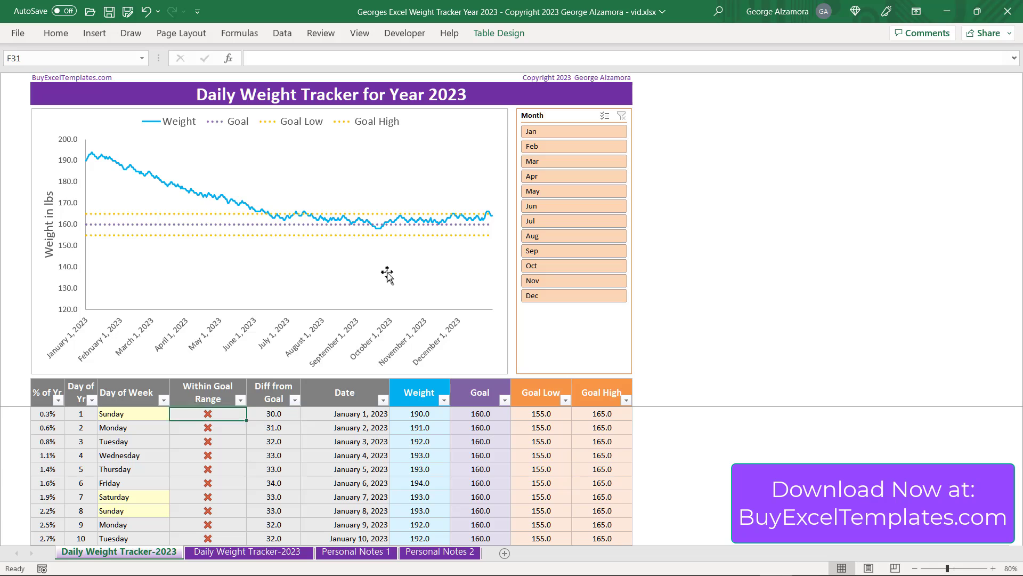
{"action": "key", "text": "Right"}
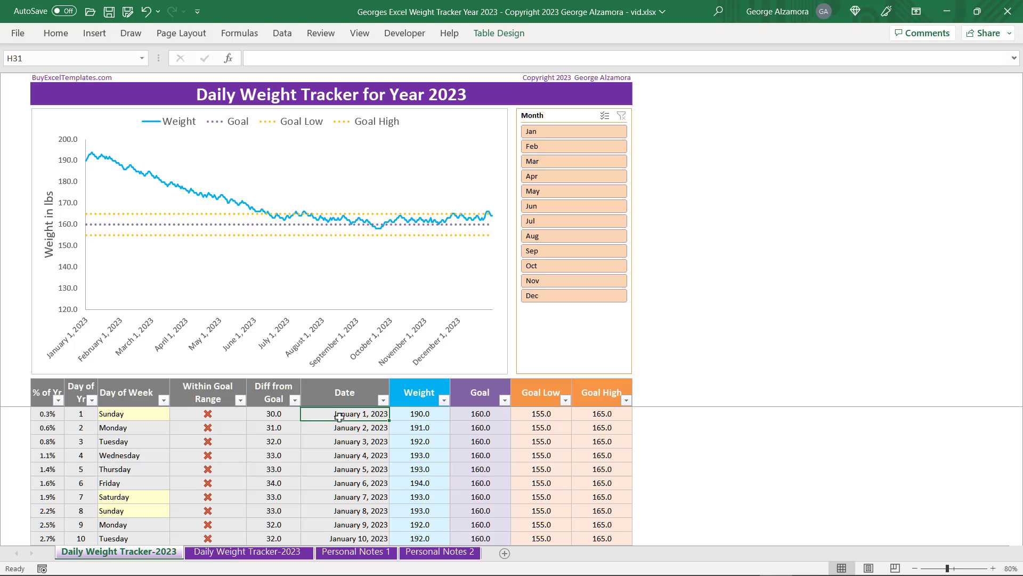
{"action": "left_click", "coordinate": [274, 415]}
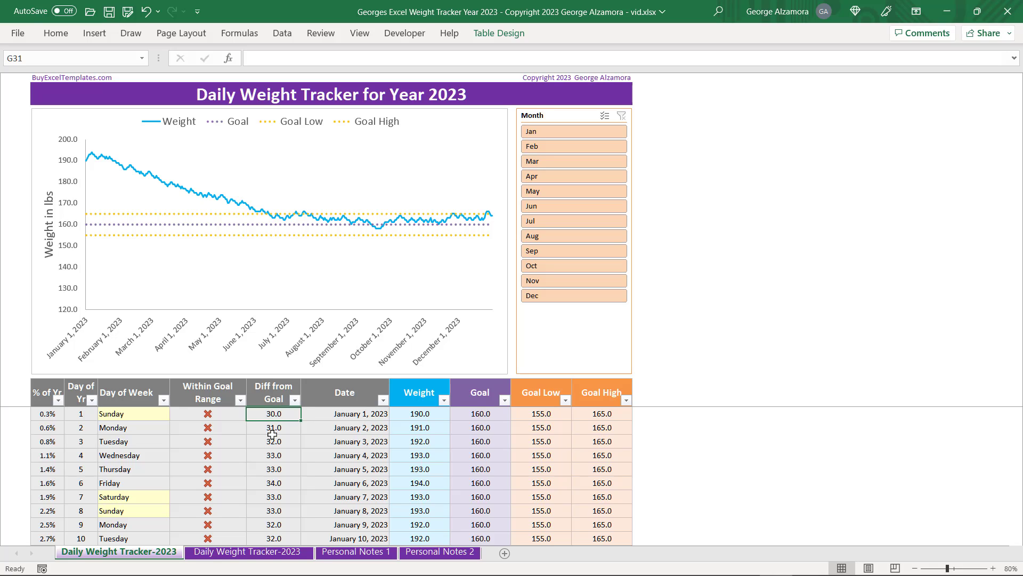
{"action": "left_click", "coordinate": [474, 414]}
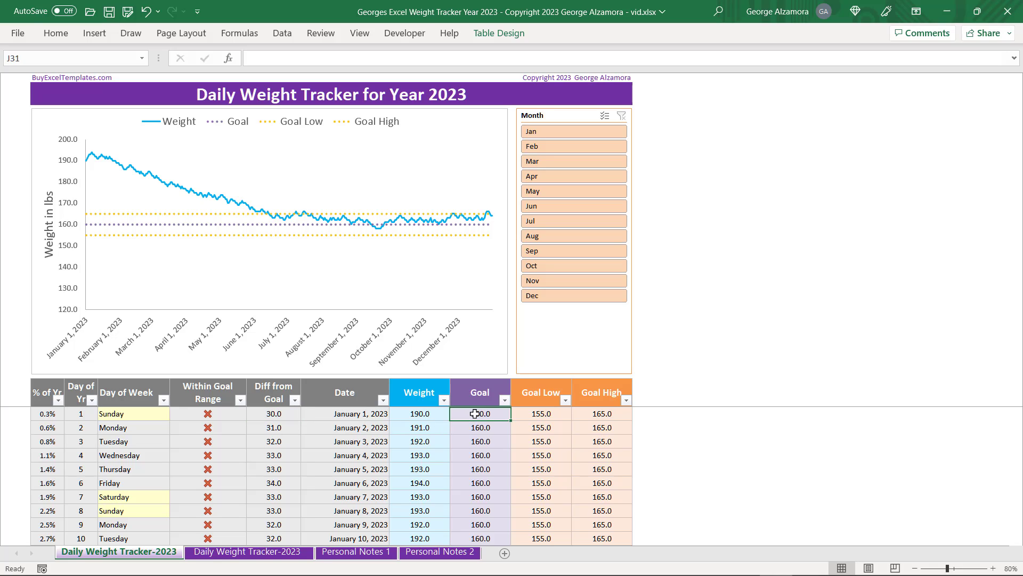
{"action": "left_click", "coordinate": [413, 413]}
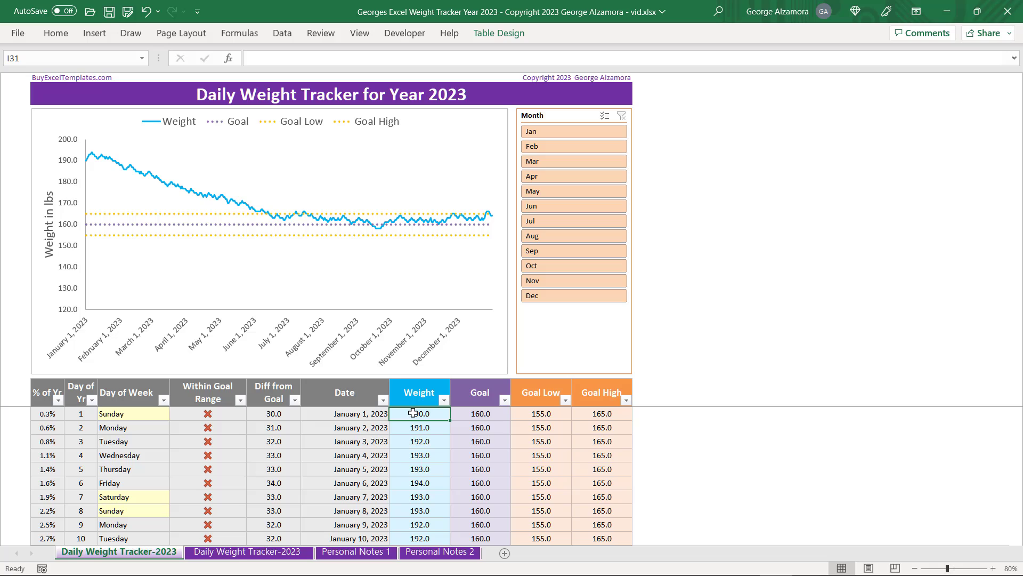
{"action": "left_click", "coordinate": [219, 414]}
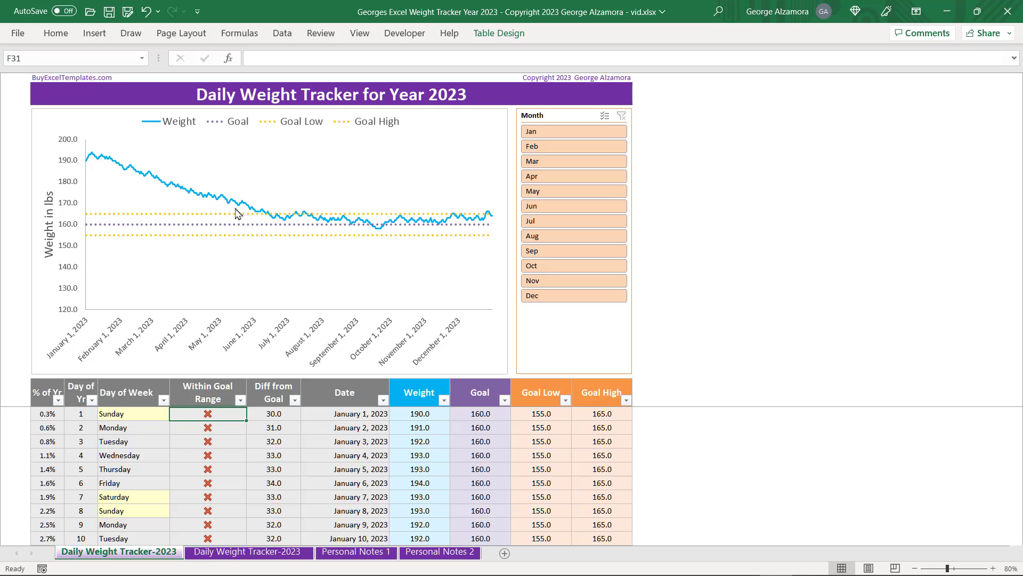
Check June 11's row: weight 165.0 and its Within Goal Range mark
{"action": "scroll", "coordinate": [285, 449], "scroll_direction": "down", "scroll_amount": 1}
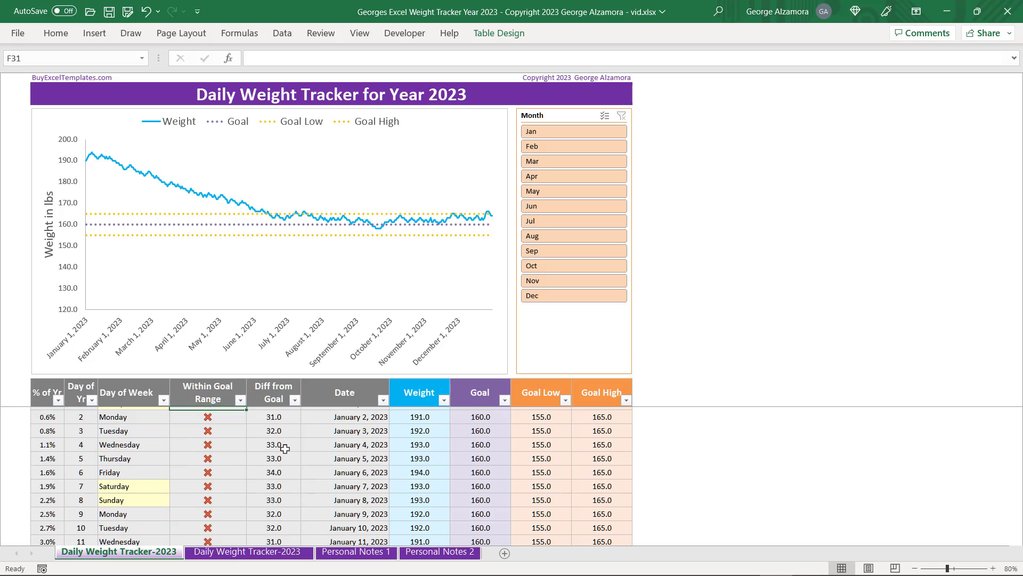
{"action": "scroll", "coordinate": [285, 449], "scroll_direction": "down", "scroll_amount": 16}
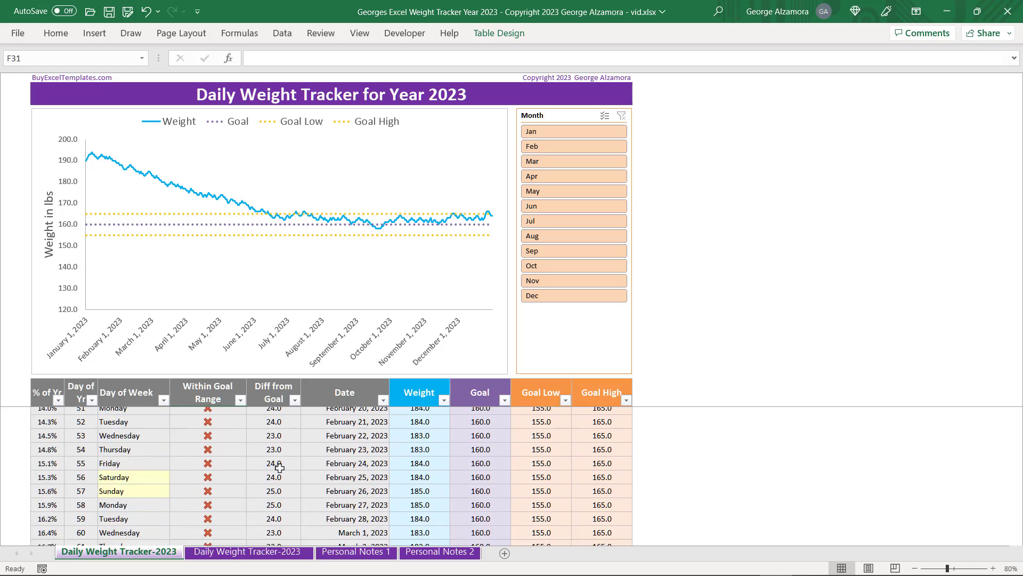
{"action": "scroll", "coordinate": [280, 467], "scroll_direction": "down", "scroll_amount": 20}
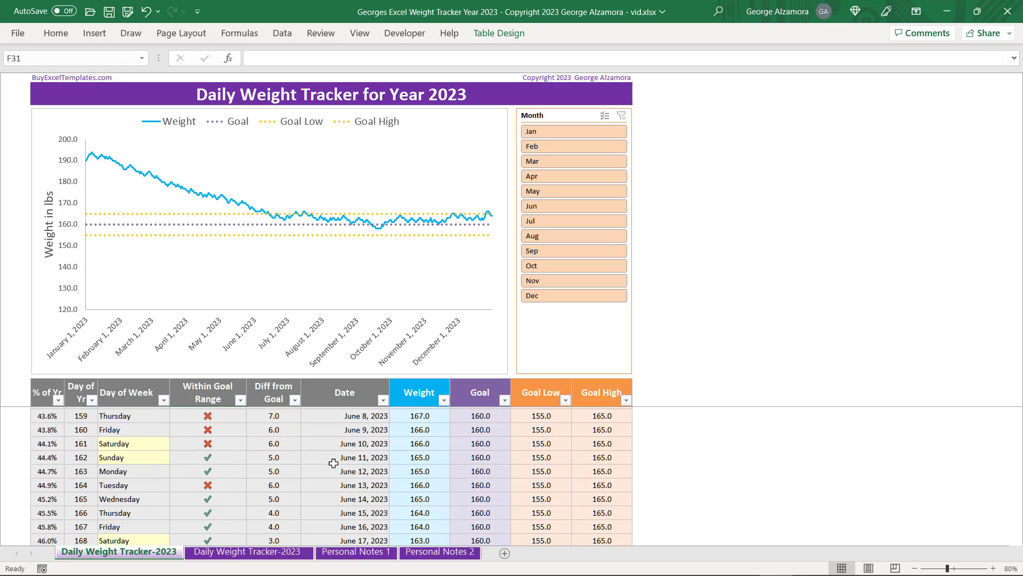
{"action": "left_click", "coordinate": [339, 460]}
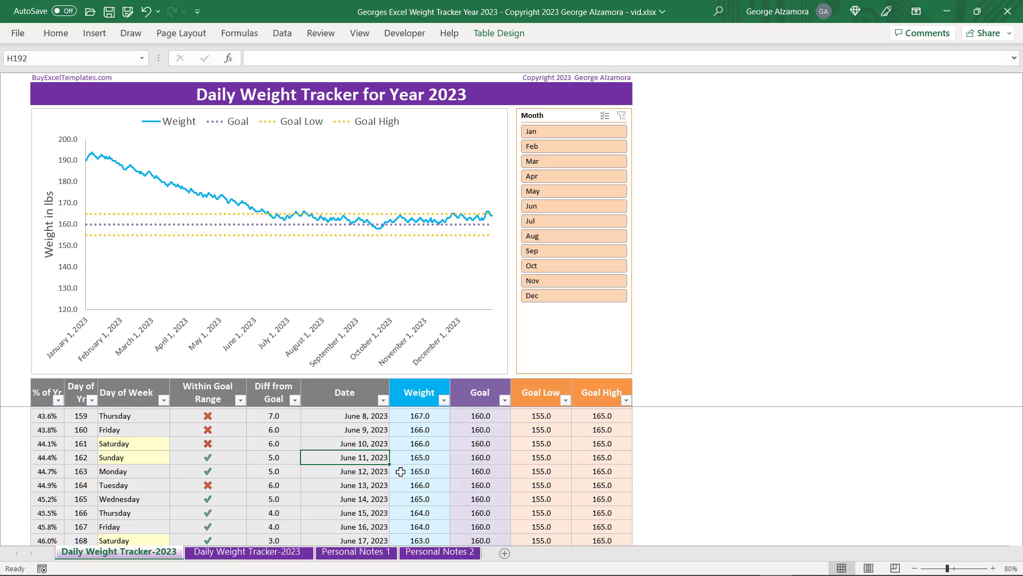
{"action": "left_click", "coordinate": [419, 458]}
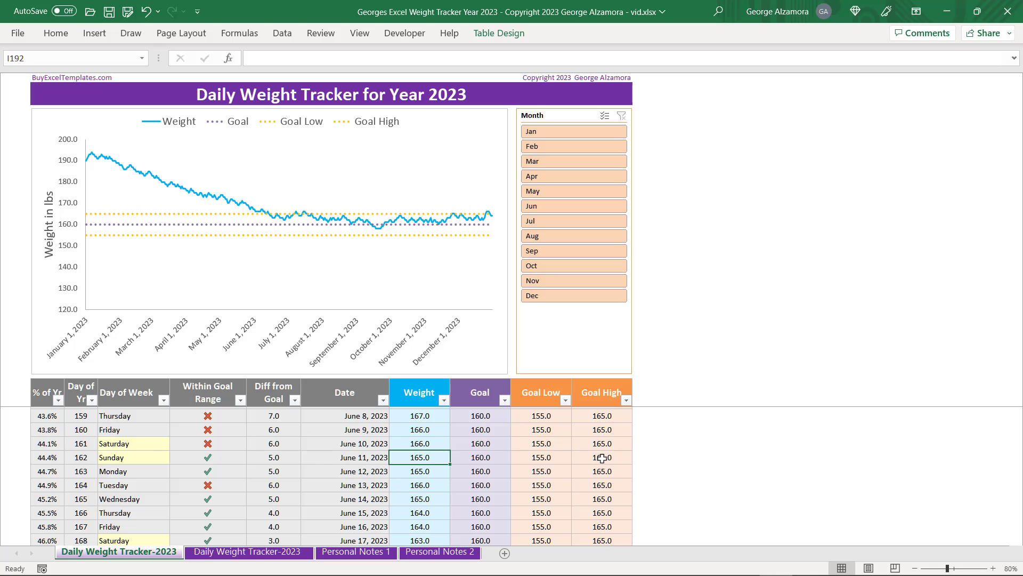
{"action": "left_click", "coordinate": [220, 456]}
{"action": "key", "text": "Up"}
{"action": "key", "text": "Up"}
{"action": "key", "text": "Up"}
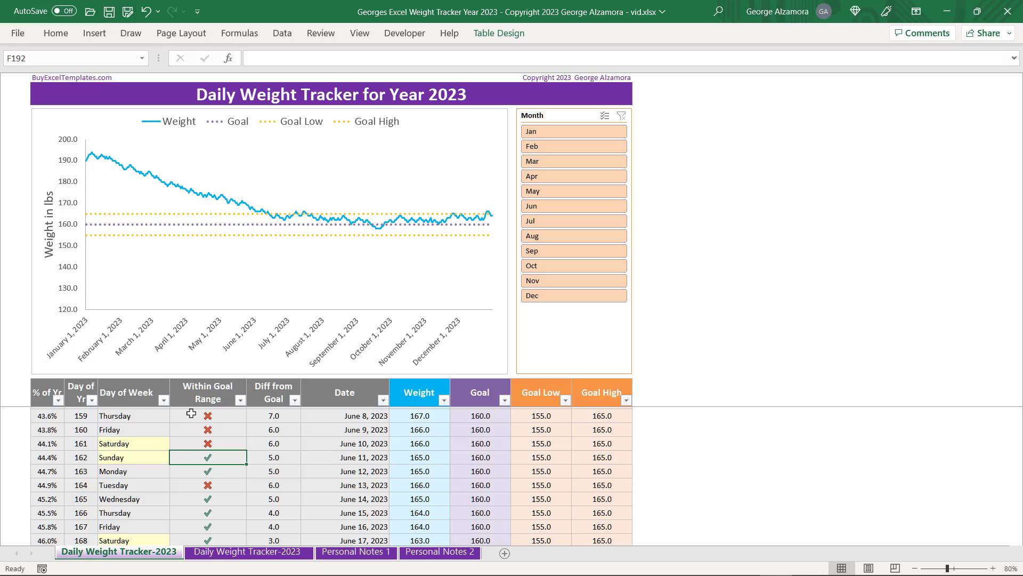
{"action": "scroll", "coordinate": [333, 438], "scroll_direction": "up", "scroll_amount": 2}
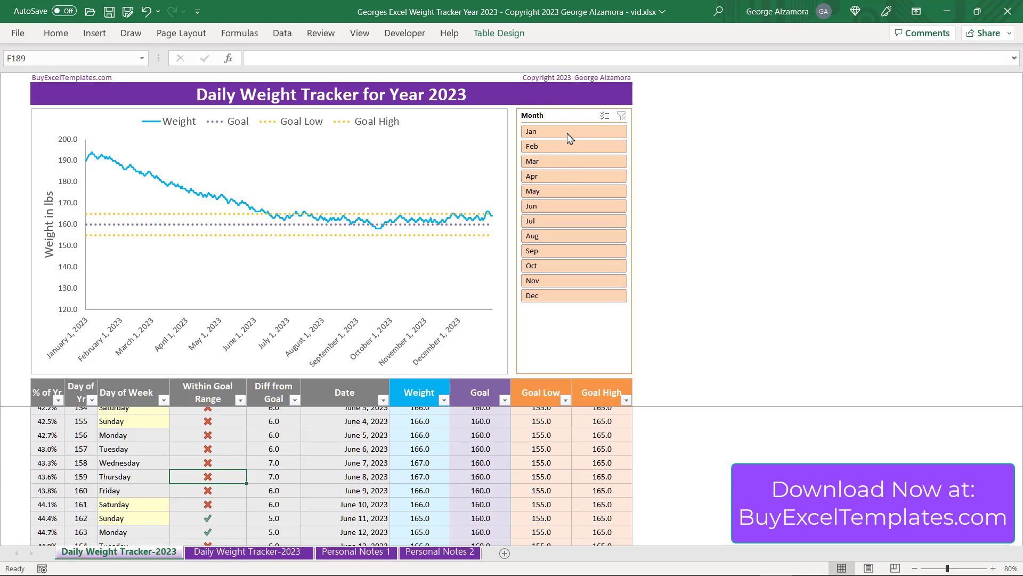
Select Jun in the Month slicer and read the June weights charted near 165
{"action": "left_click", "coordinate": [556, 211]}
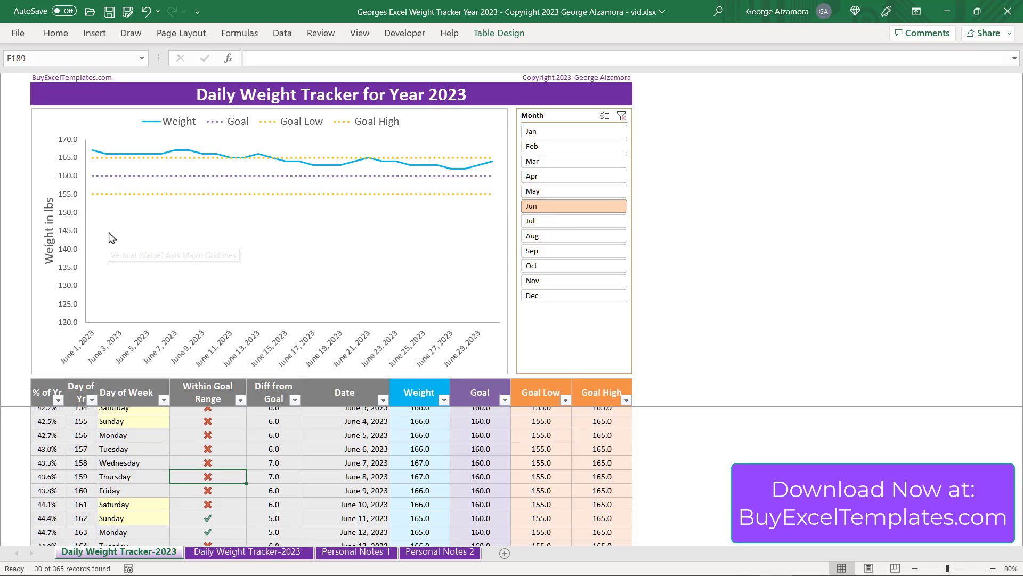
{"action": "scroll", "coordinate": [310, 504], "scroll_direction": "down", "scroll_amount": 1}
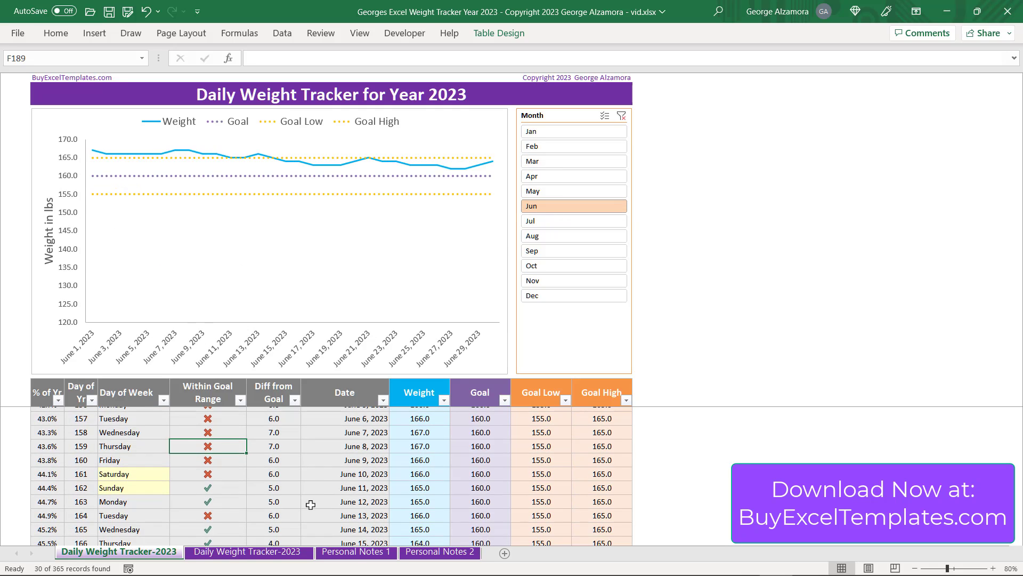
{"action": "left_click", "coordinate": [343, 490]}
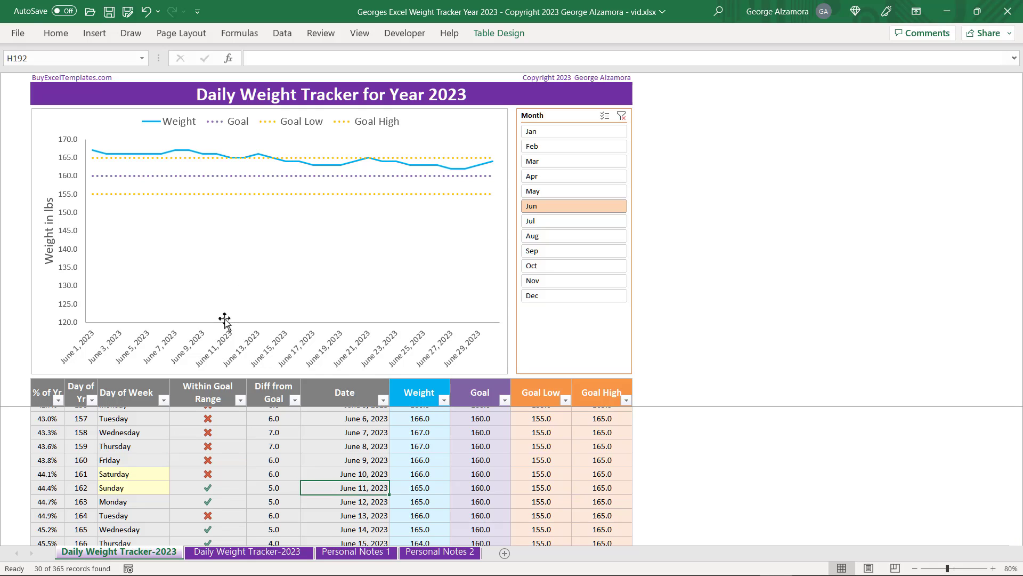
{"action": "mouse_move", "coordinate": [227, 162]}
{"action": "mouse_move", "coordinate": [487, 172]}
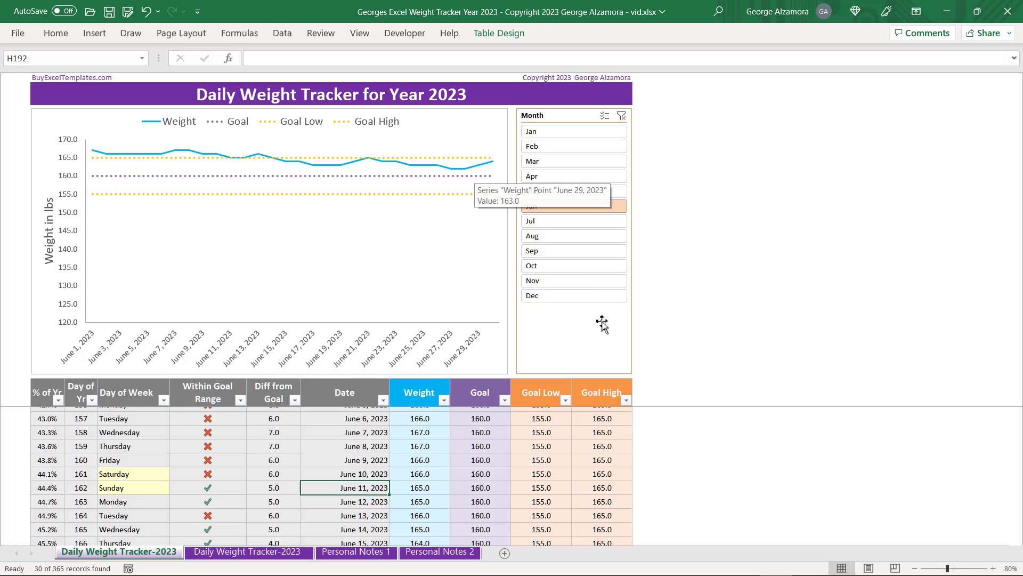
After trying Aug–Oct and clearing the filter, select May through Aug in the Month slicer
{"action": "left_click_drag", "start_coordinate": [575, 238], "coordinate": [575, 265]}
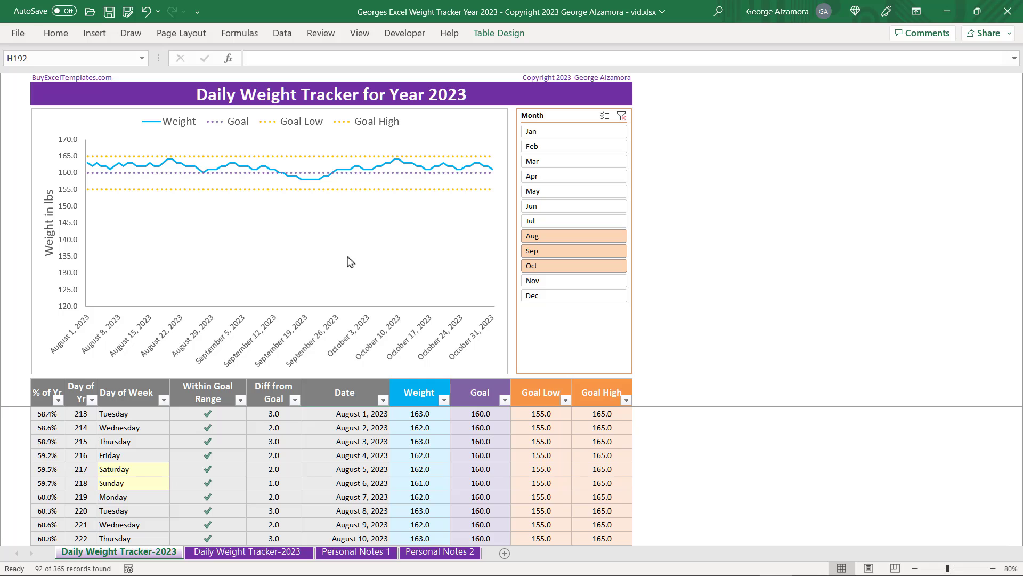
{"action": "left_click", "coordinate": [622, 116]}
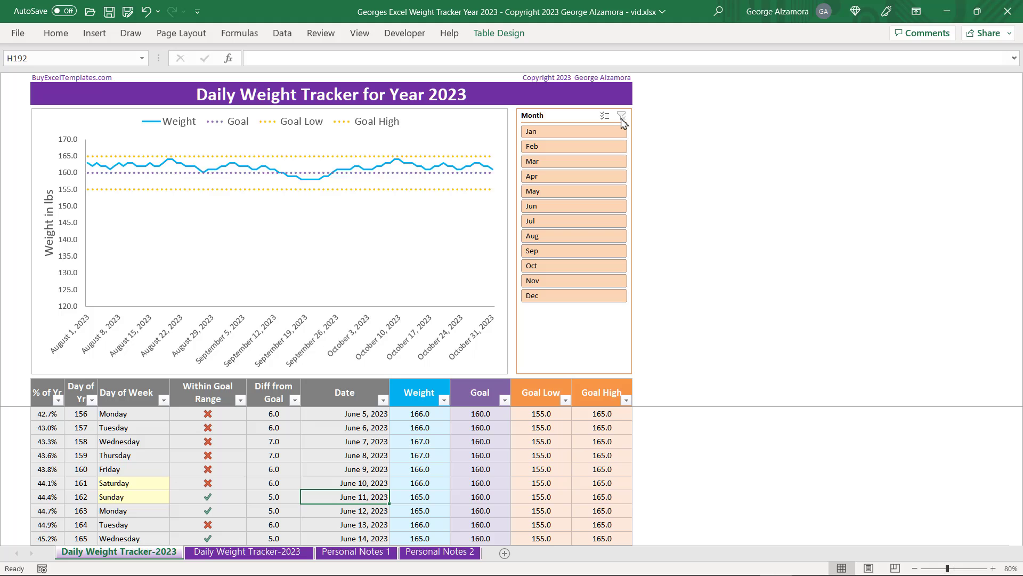
{"action": "left_click", "coordinate": [318, 474]}
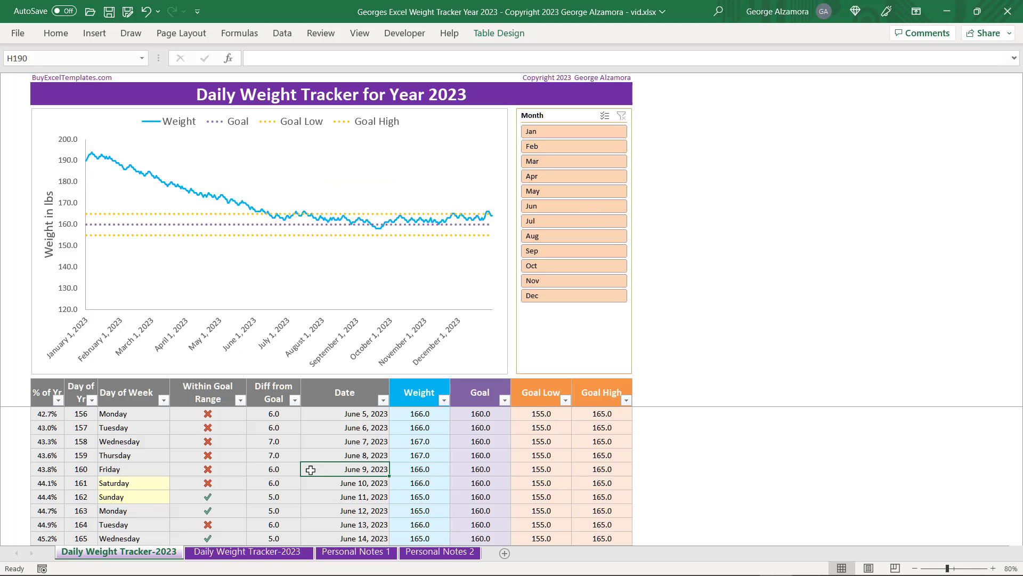
{"action": "scroll", "coordinate": [310, 470], "scroll_direction": "down", "scroll_amount": 12}
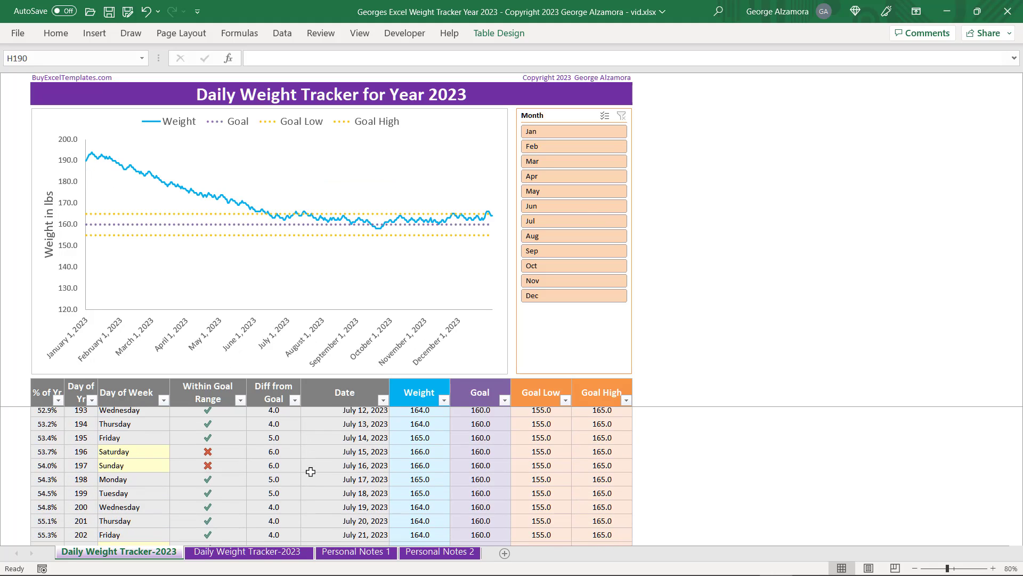
{"action": "scroll", "coordinate": [310, 471], "scroll_direction": "up", "scroll_amount": 13}
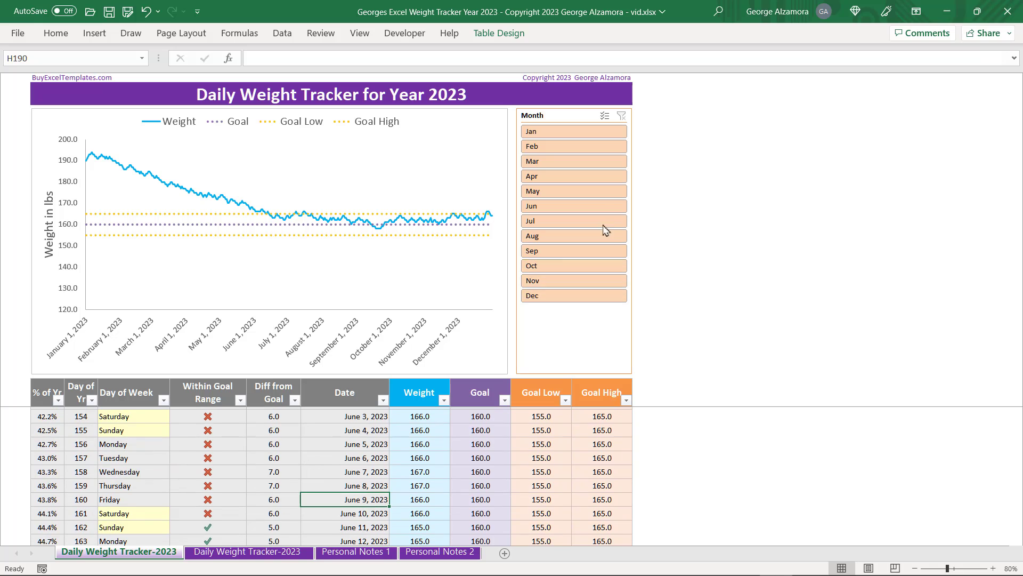
{"action": "left_click_drag", "start_coordinate": [583, 191], "coordinate": [583, 228]}
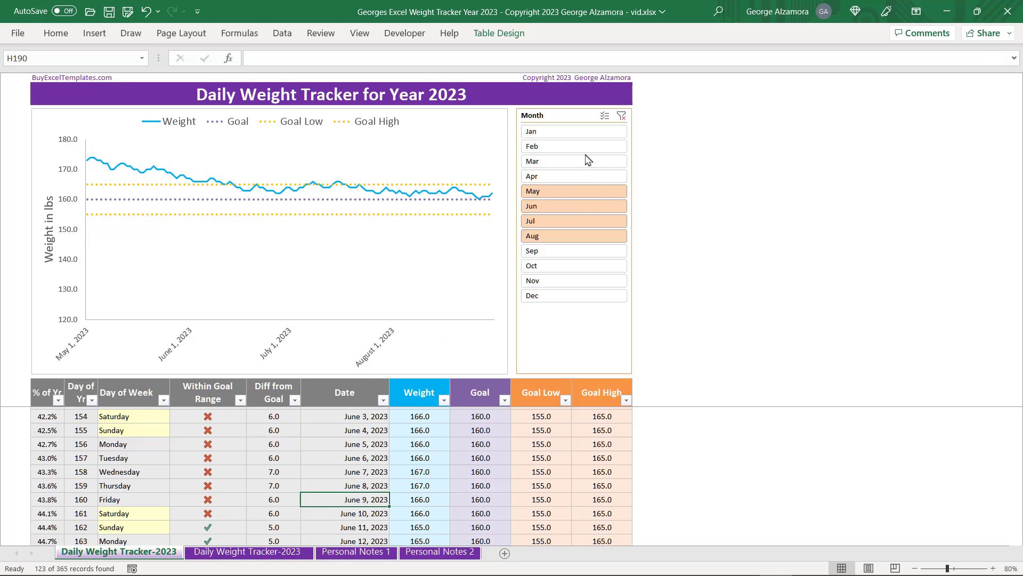